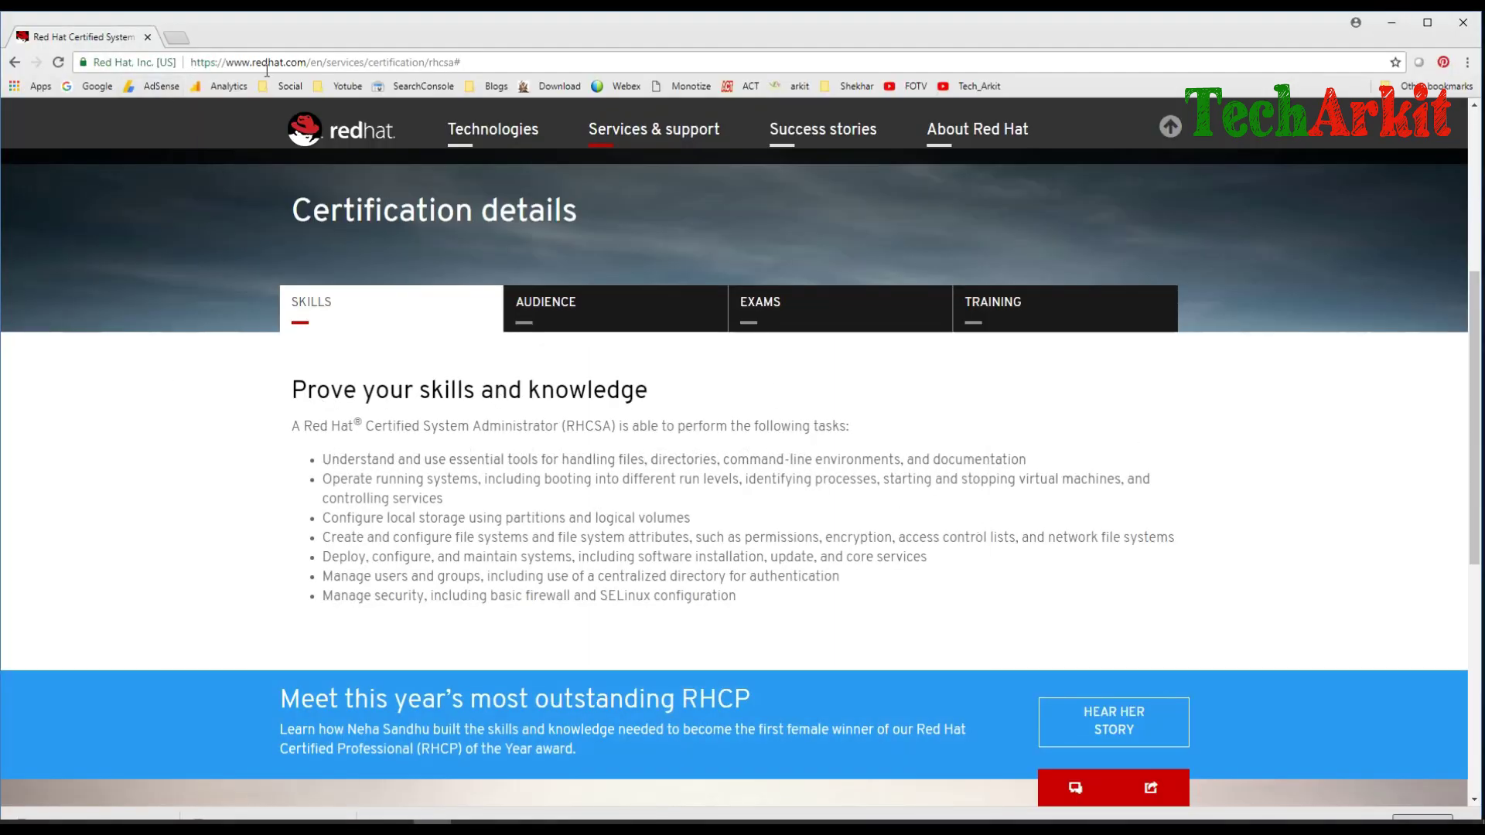
Check the RHCSA page address, then view the EX200 exam details and the audience section.
left_click_drag(461, 61, 189, 61)
left_click(178, 400)
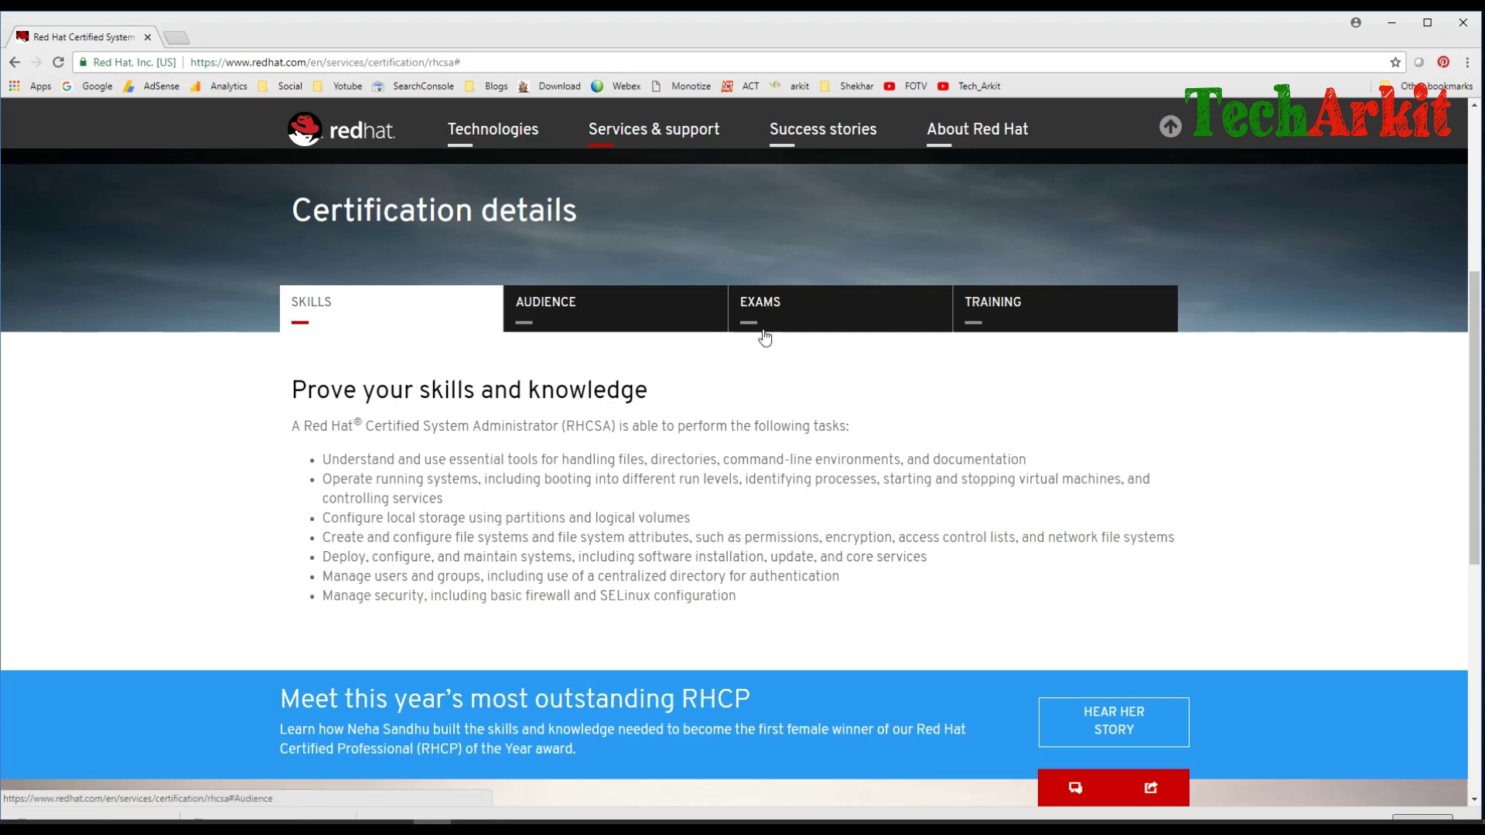
left_click(810, 321)
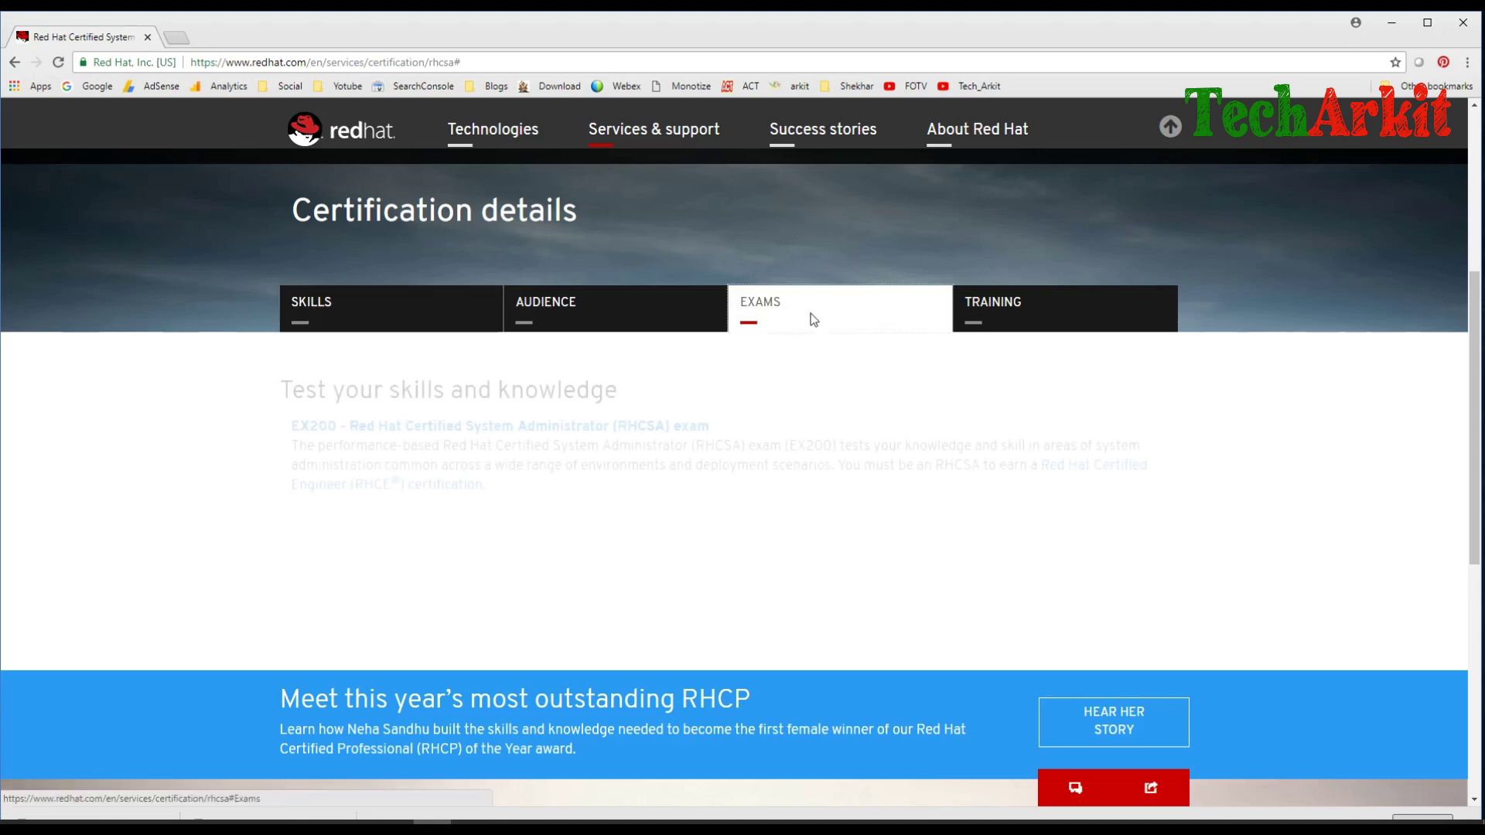
left_click(660, 309)
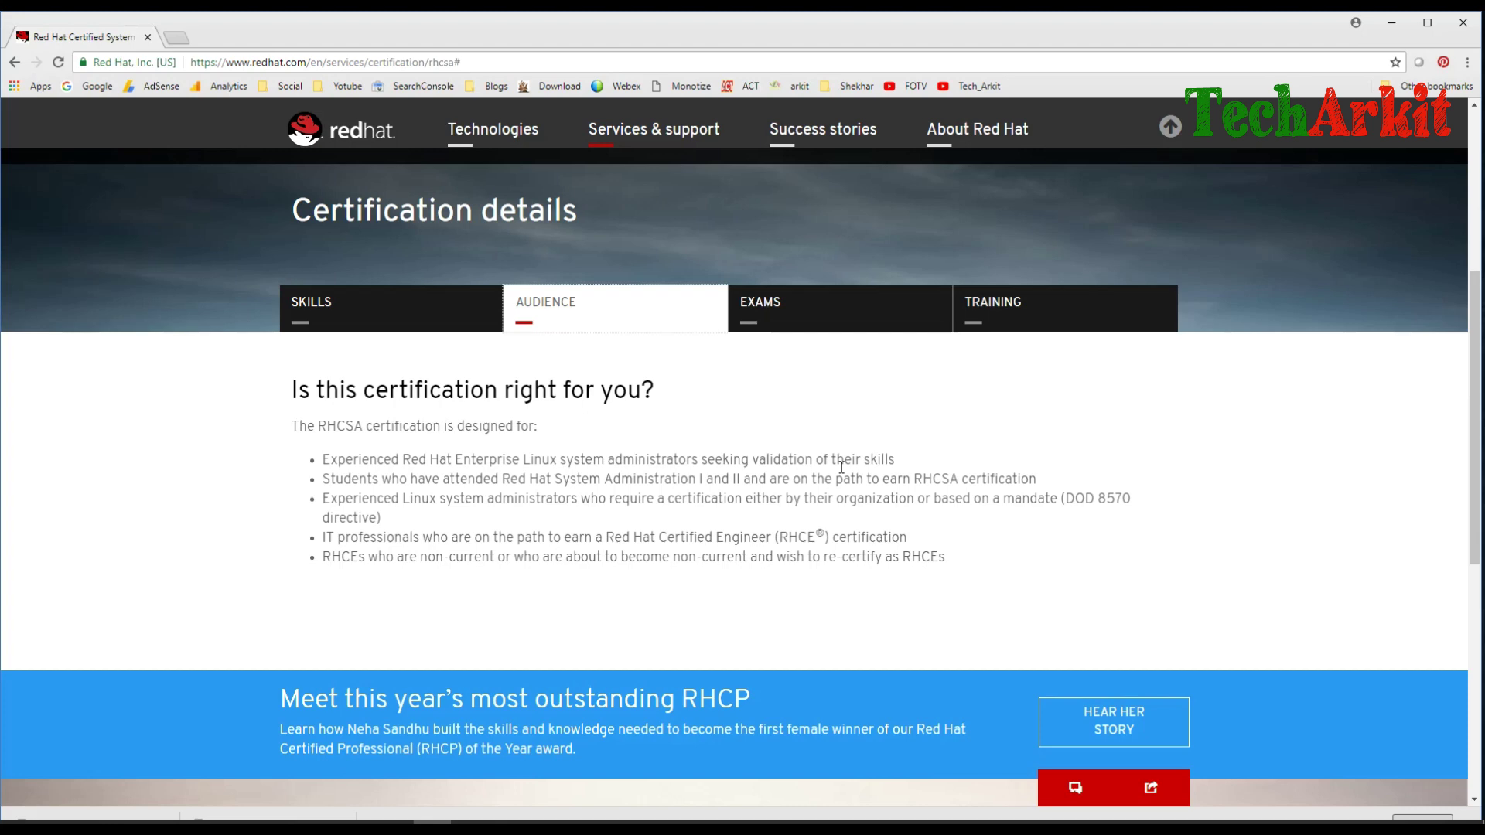
Go back to the RHCSA skills tab and briefly highlight part of the first skills bullet.
left_click(380, 304)
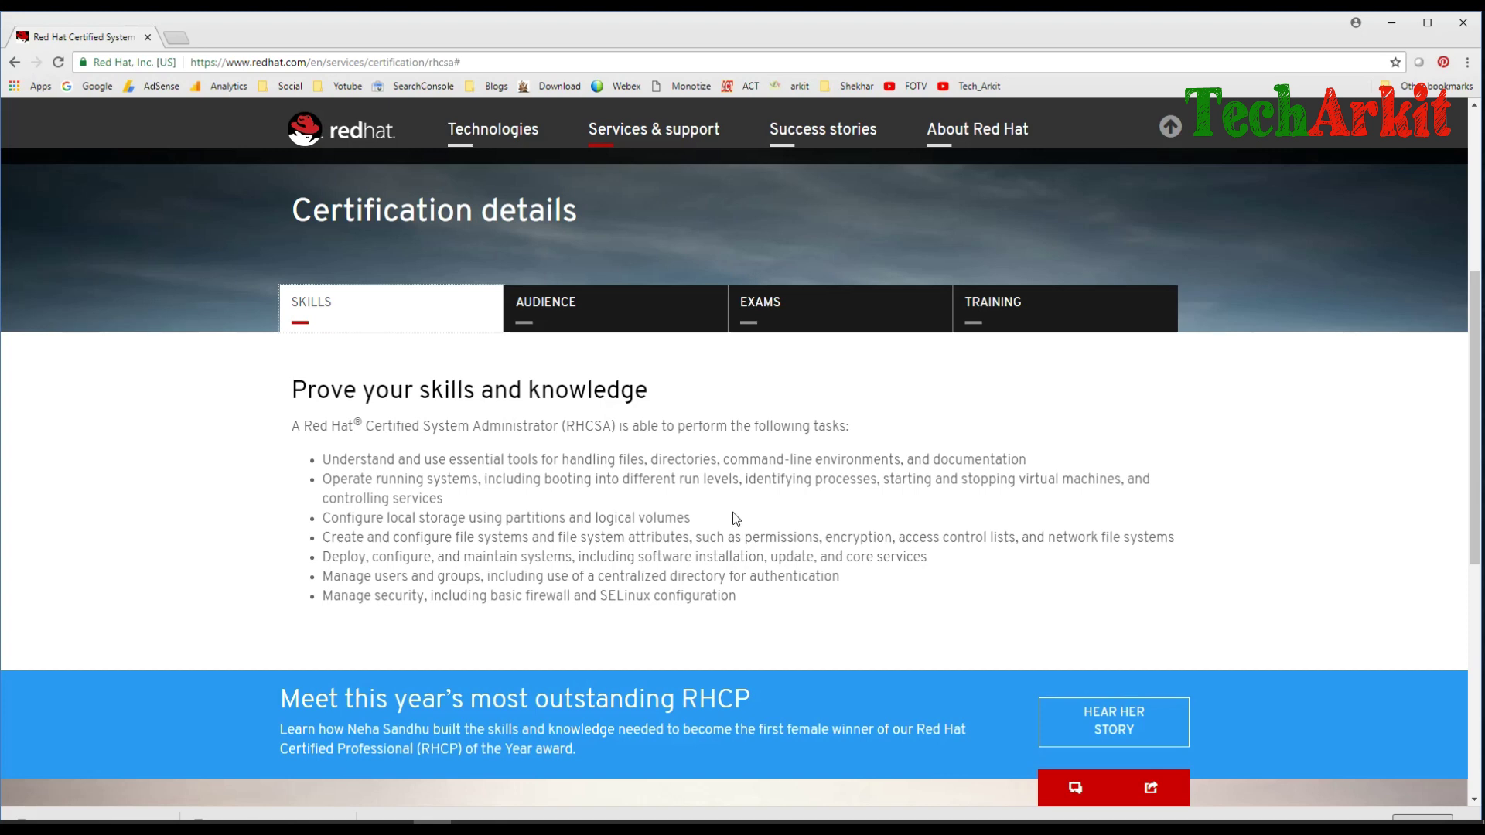
left_click_drag(476, 460, 623, 462)
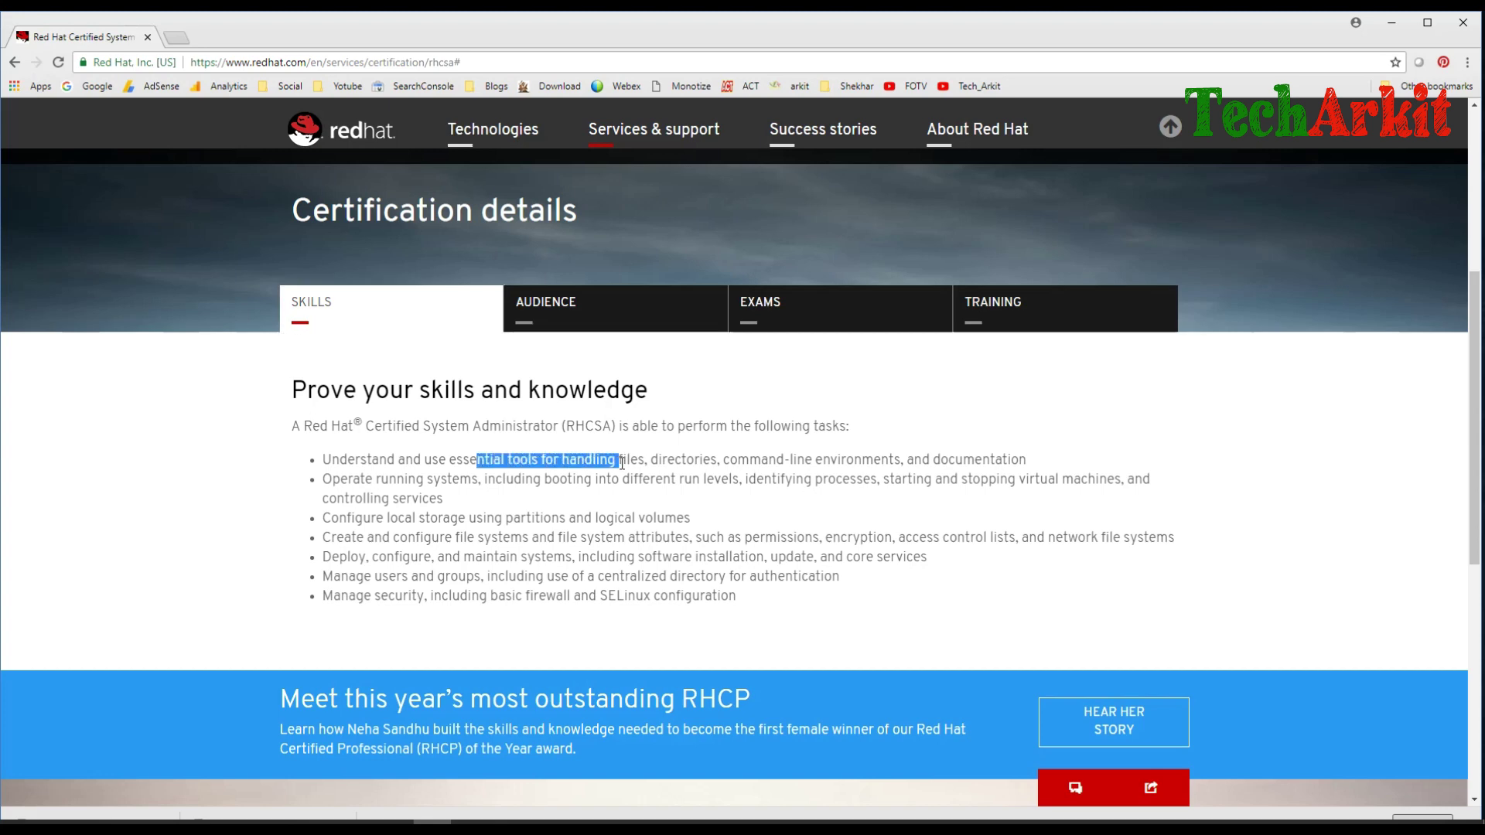
left_click(685, 462)
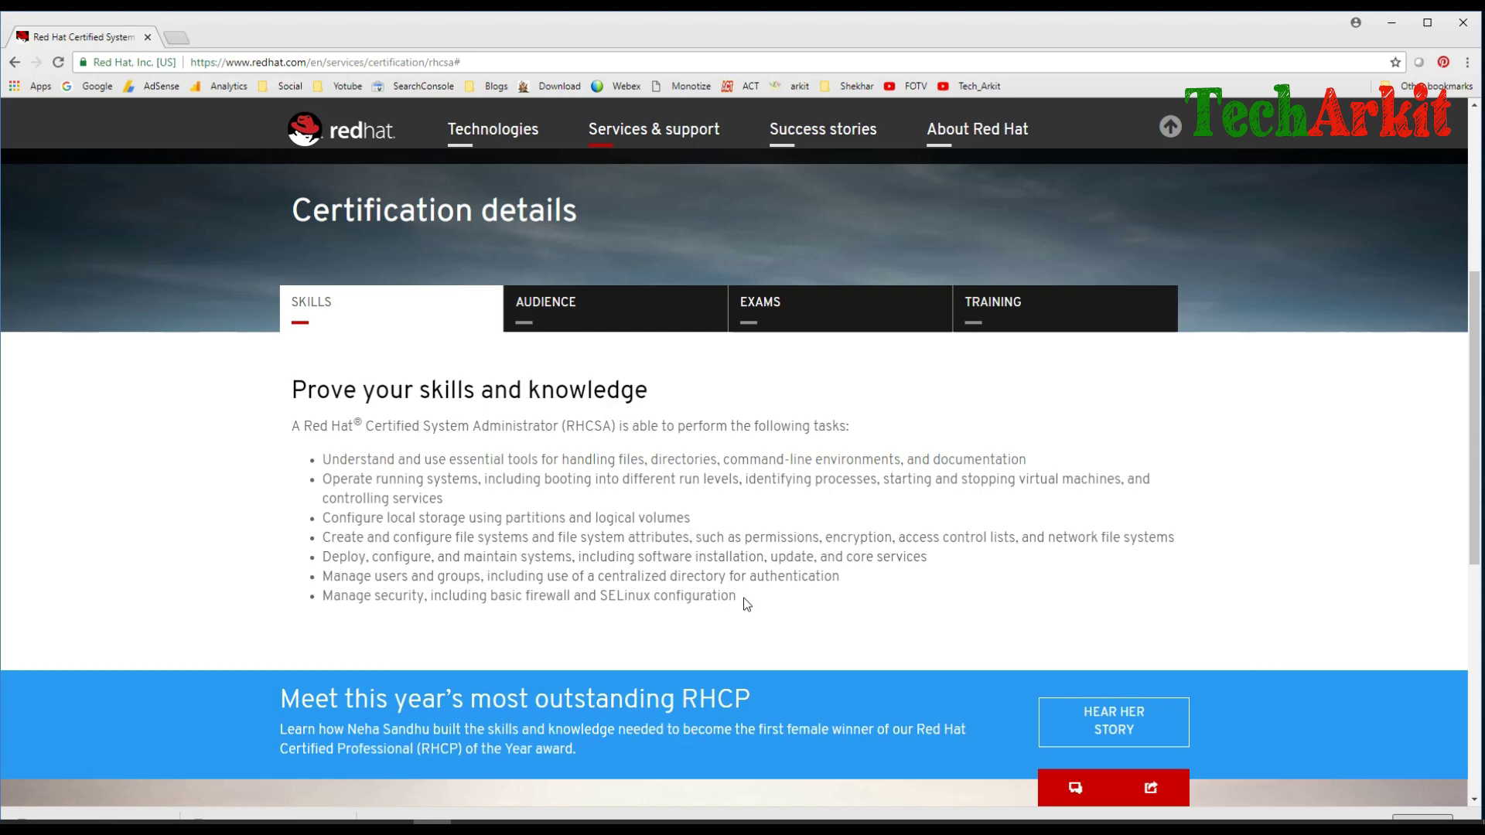
Highlight and review the RHCSA skills bullets, including firewall, SELinux and centralized directory authentication.
left_click_drag(743, 600, 320, 457)
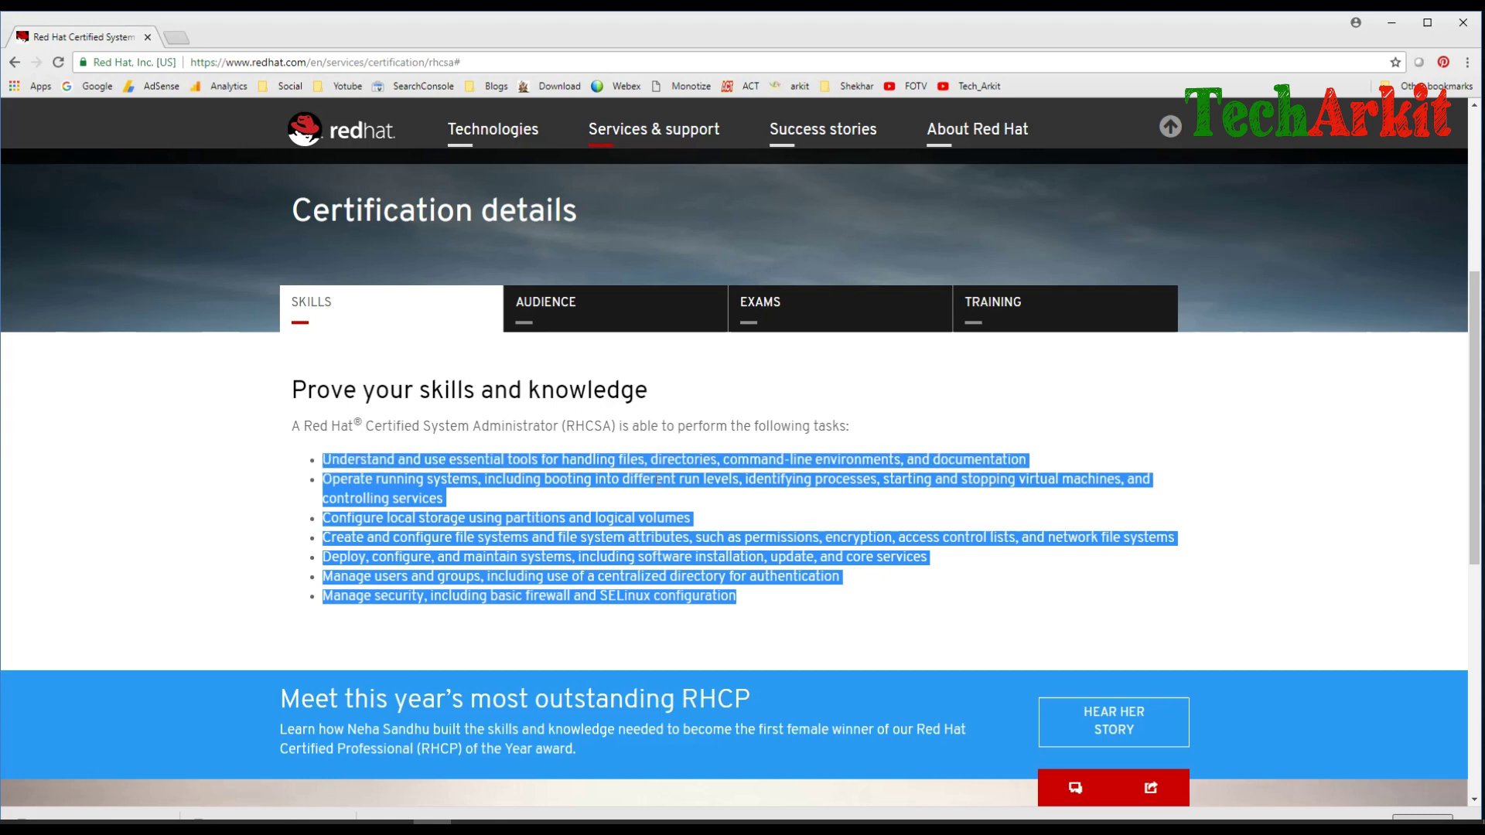
left_click(769, 522)
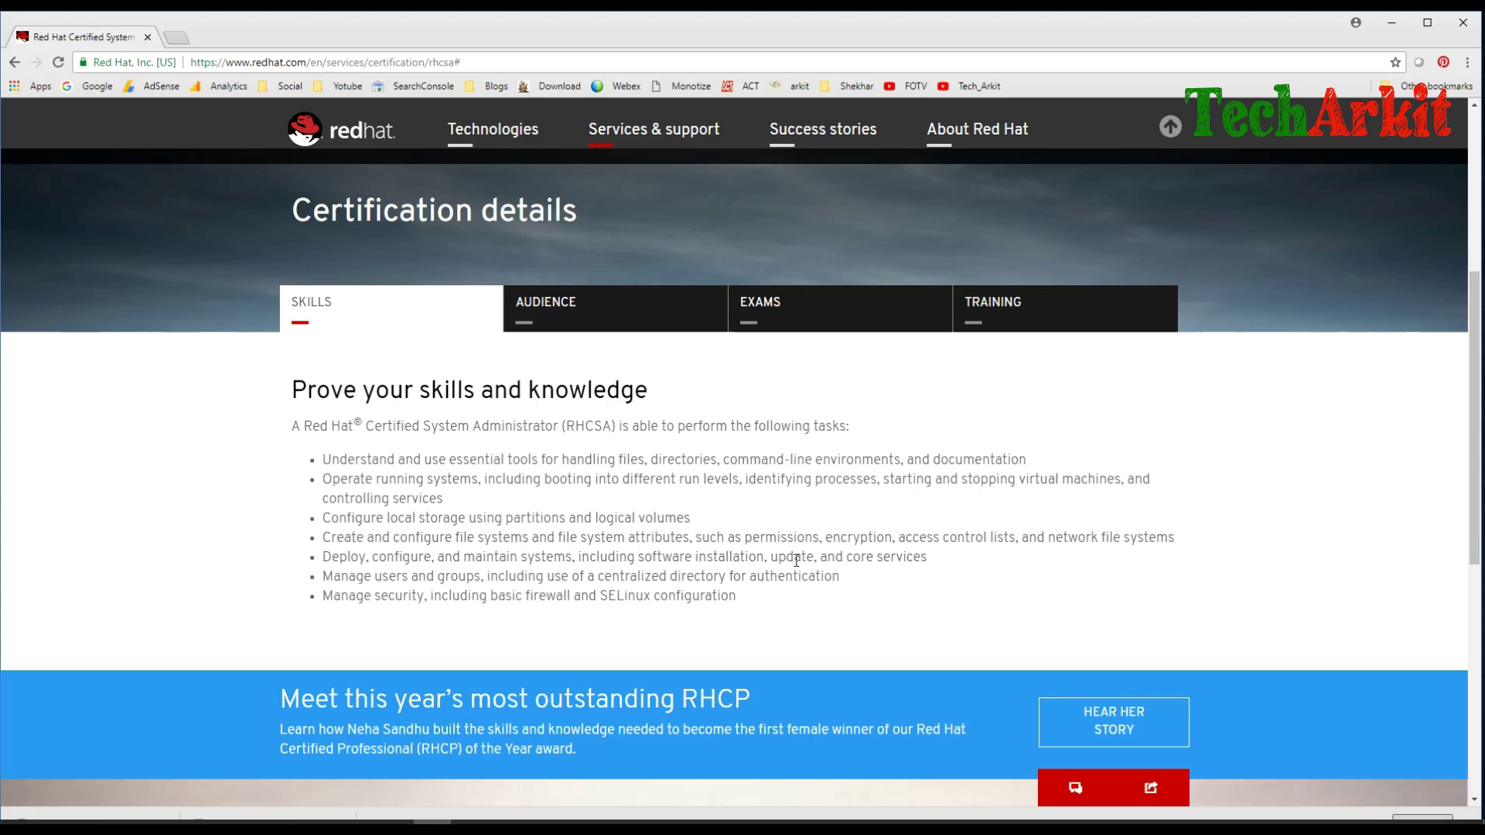
left_click_drag(742, 597, 459, 595)
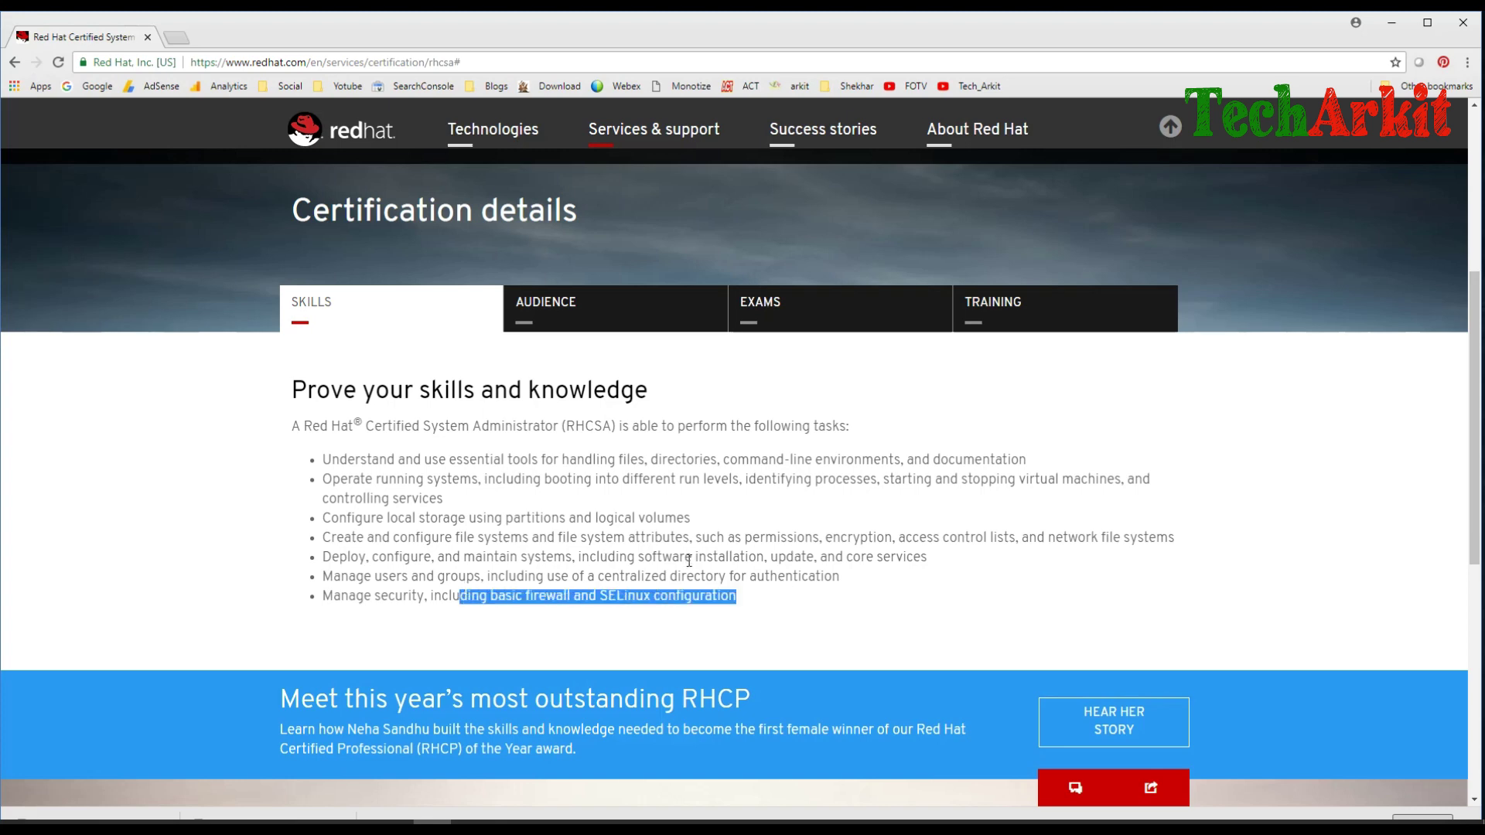
left_click_drag(672, 576, 580, 578)
left_click(580, 578)
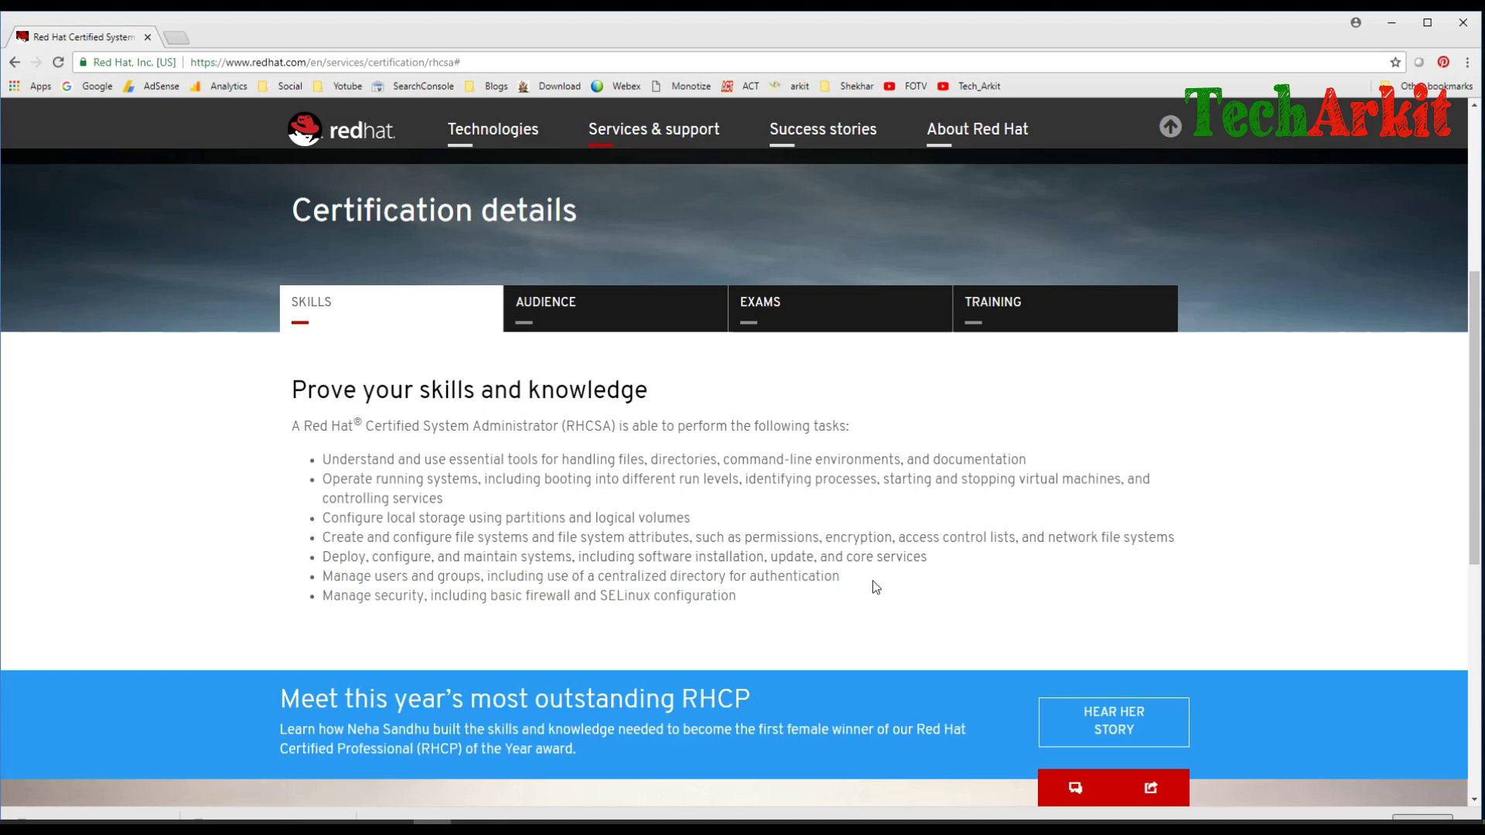
left_click_drag(870, 580, 484, 576)
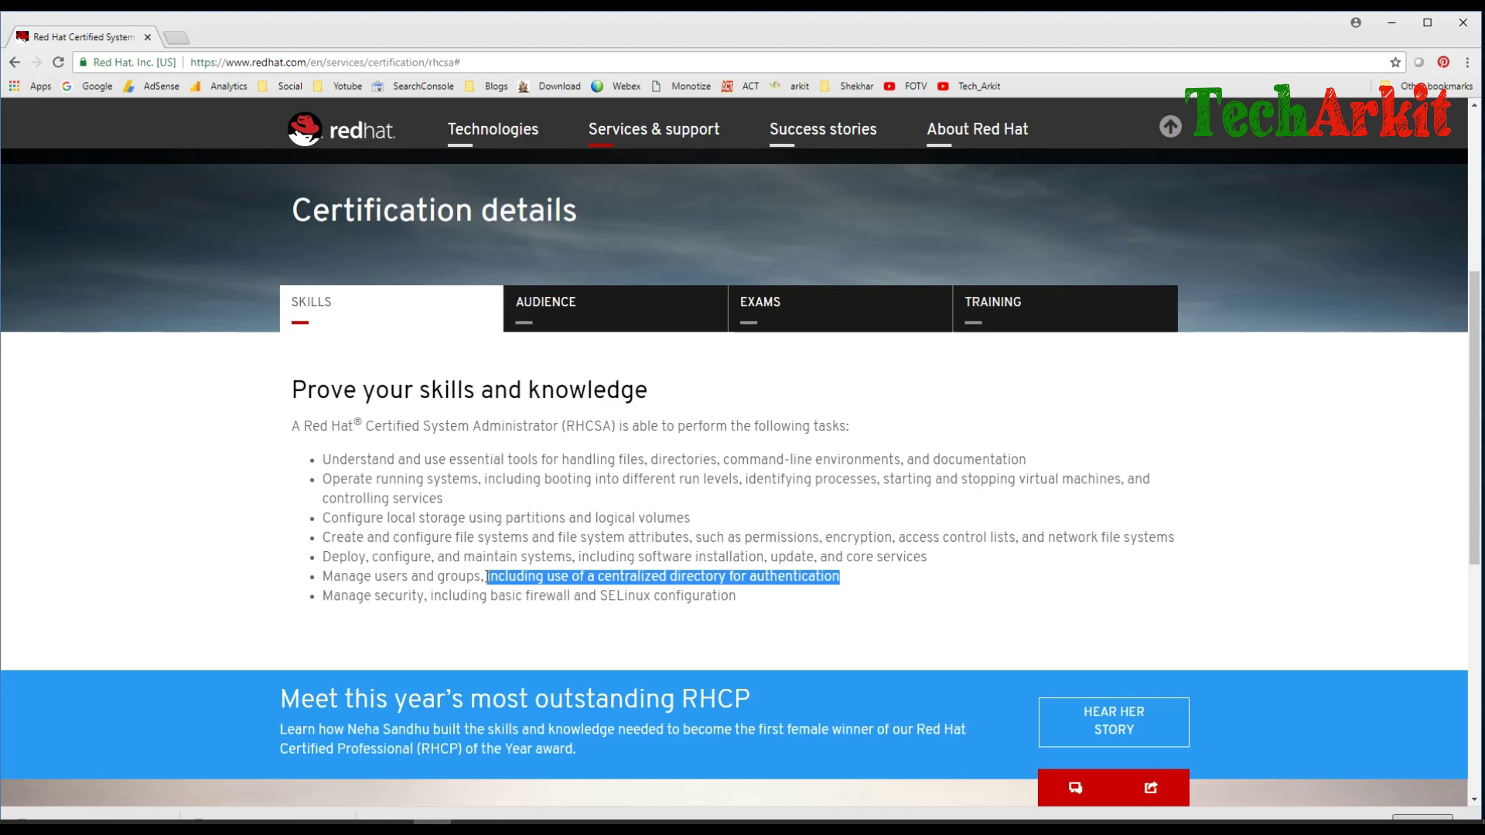
left_click(873, 577)
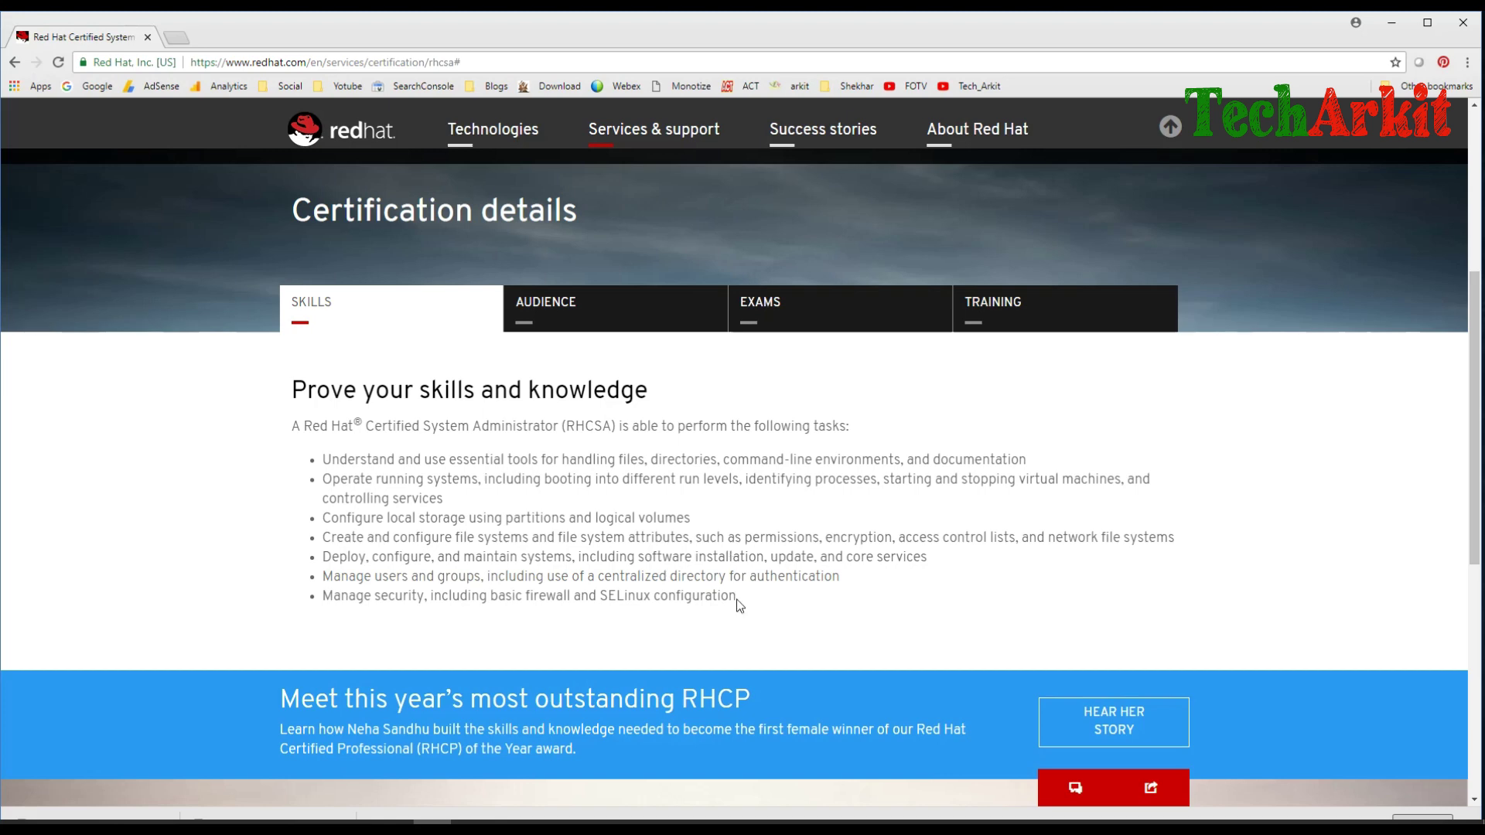
left_click_drag(737, 598, 322, 461)
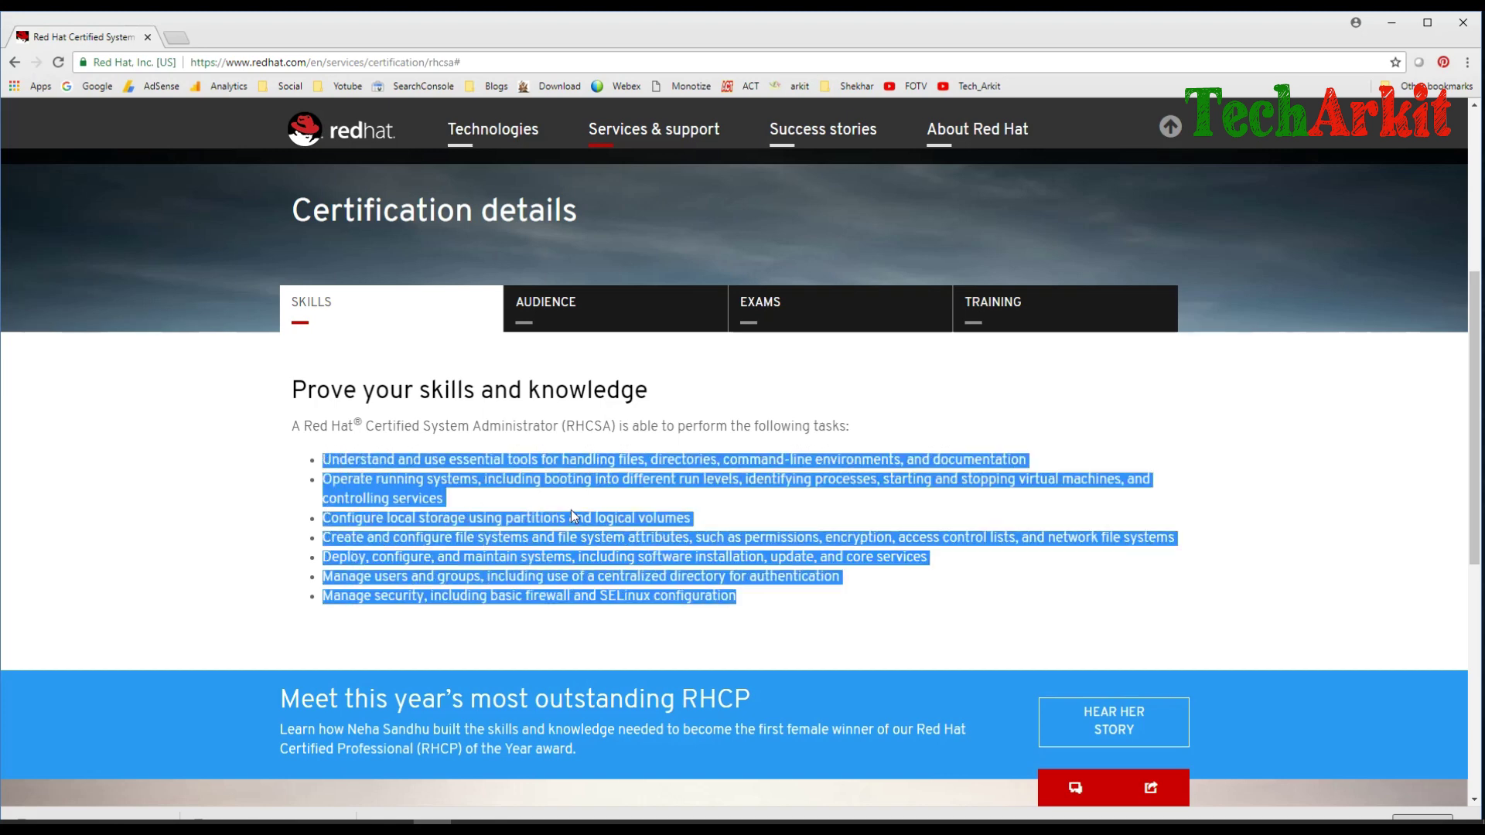
left_click(552, 500)
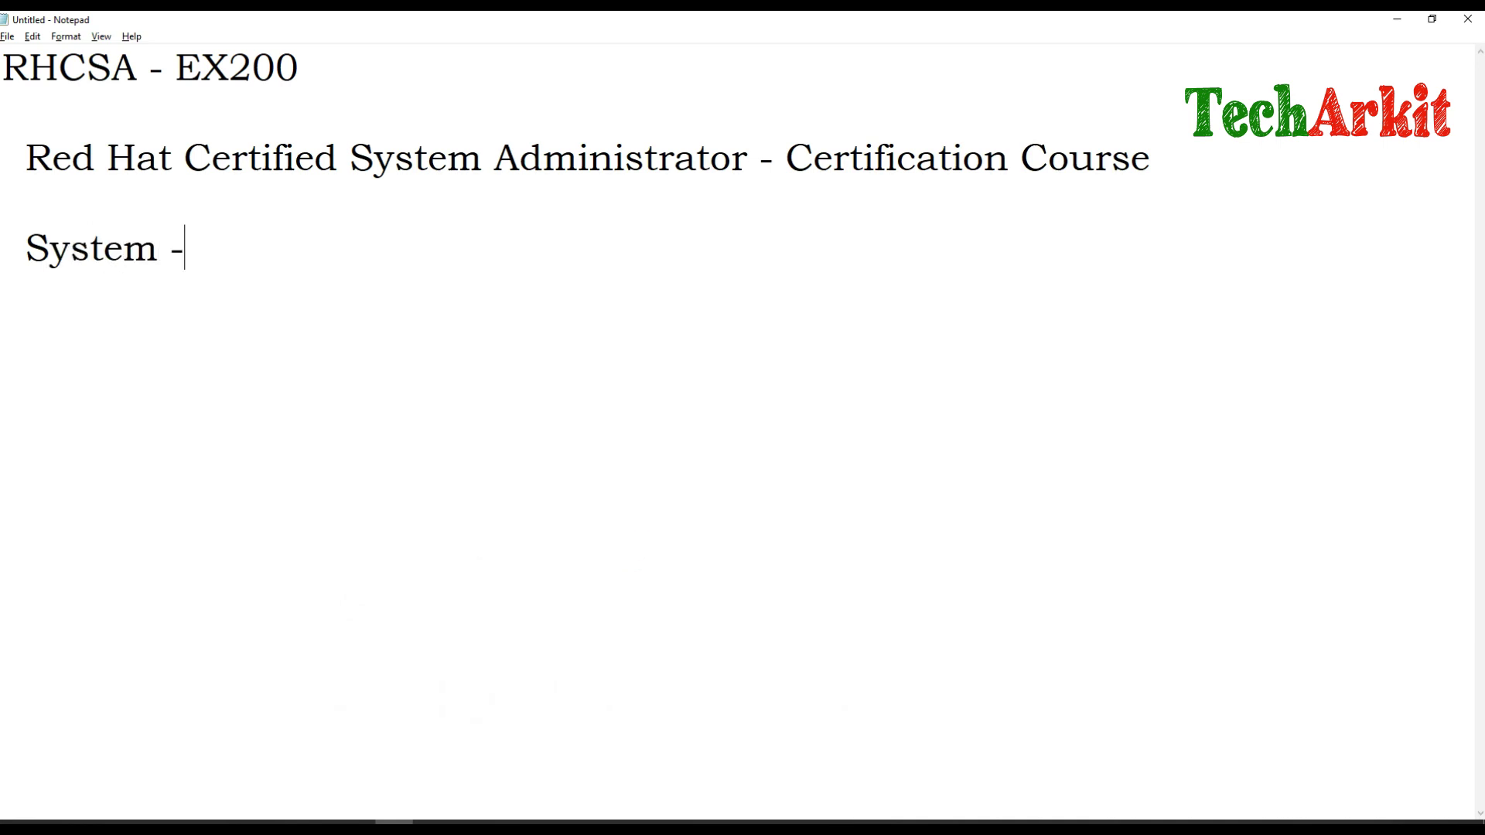
type(" installed ")
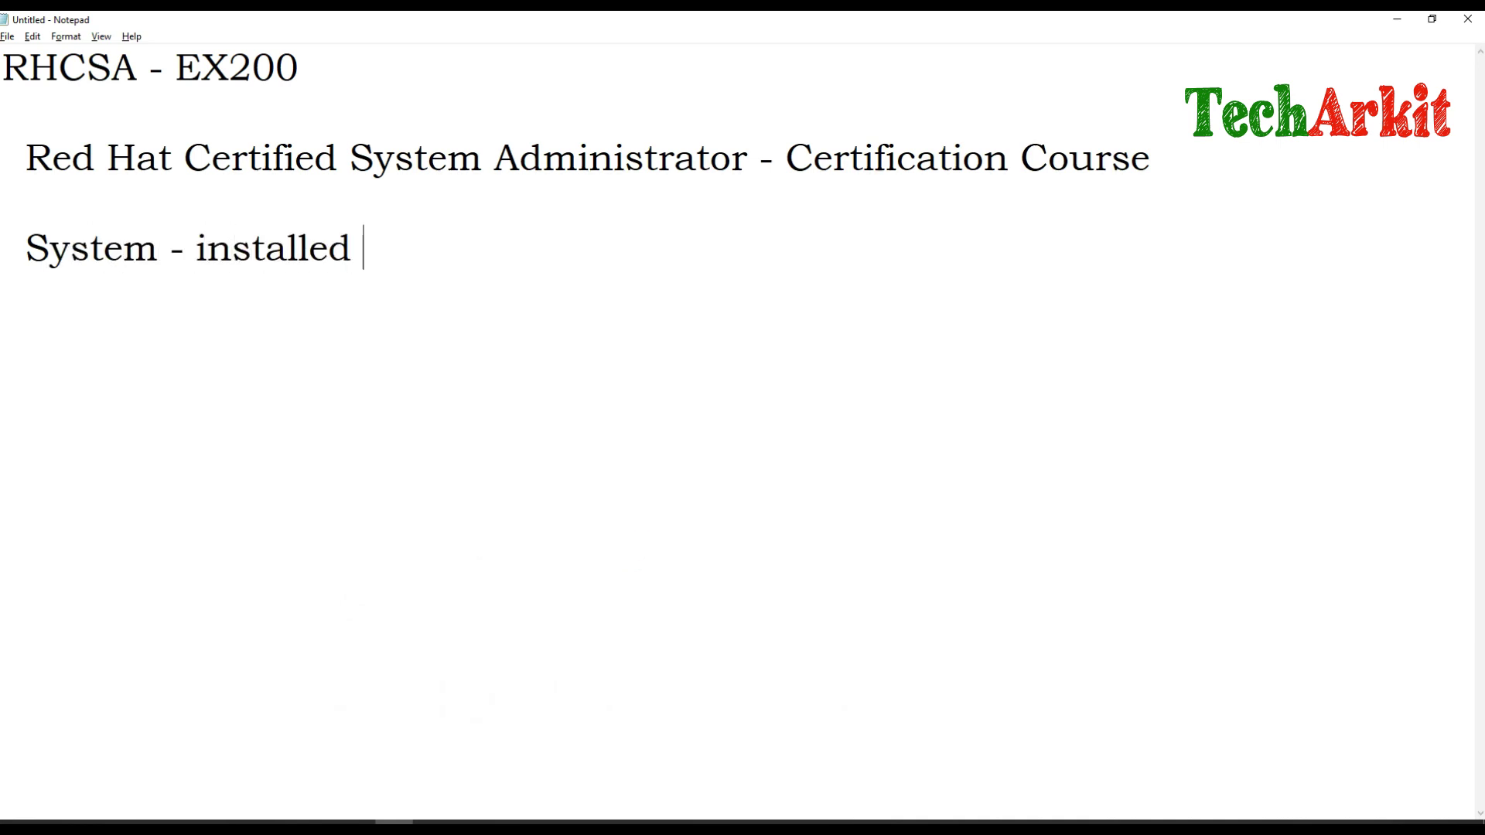
type("OS ")
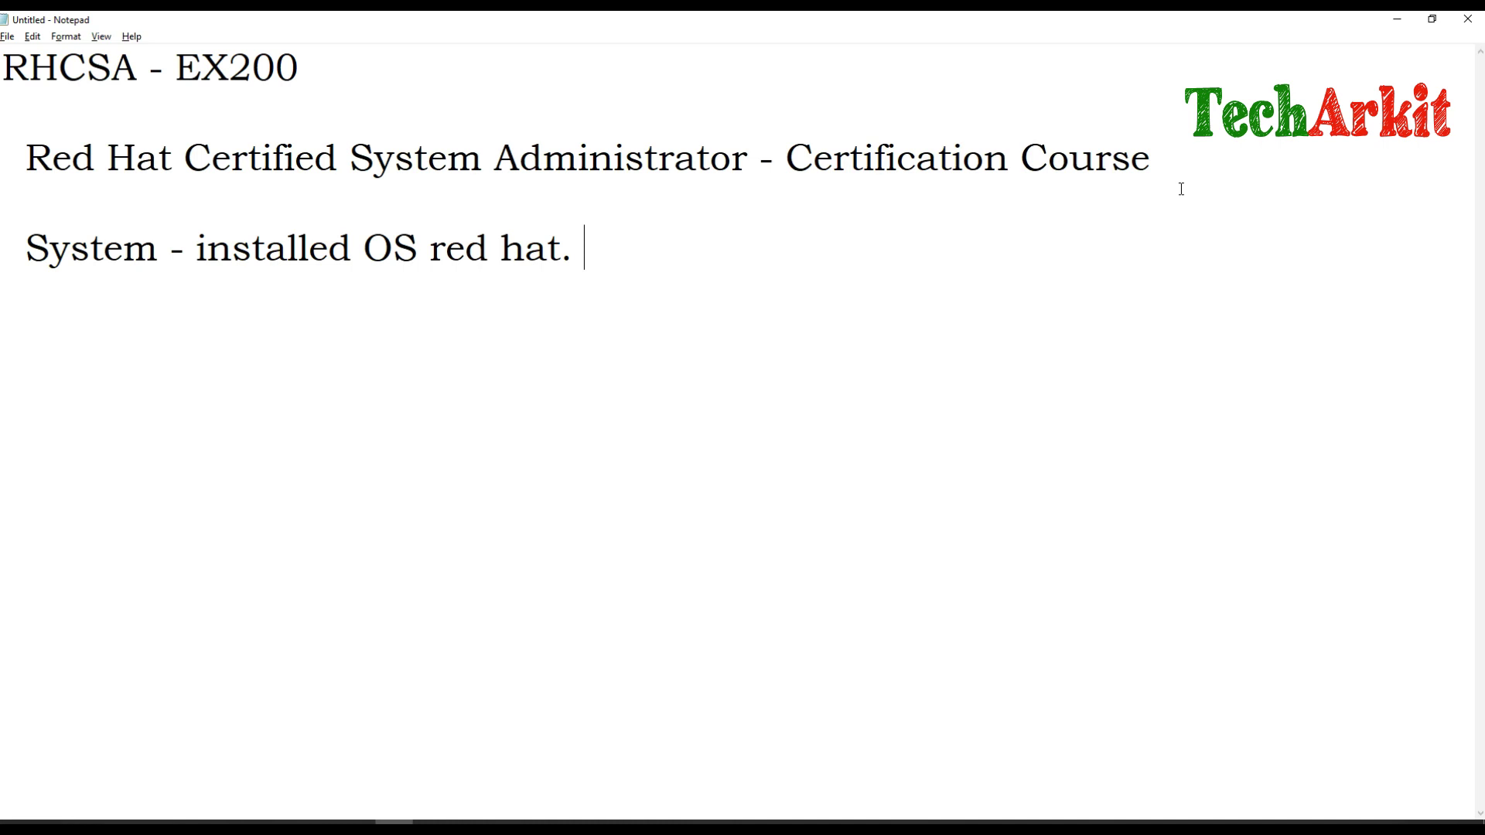
type("- ")
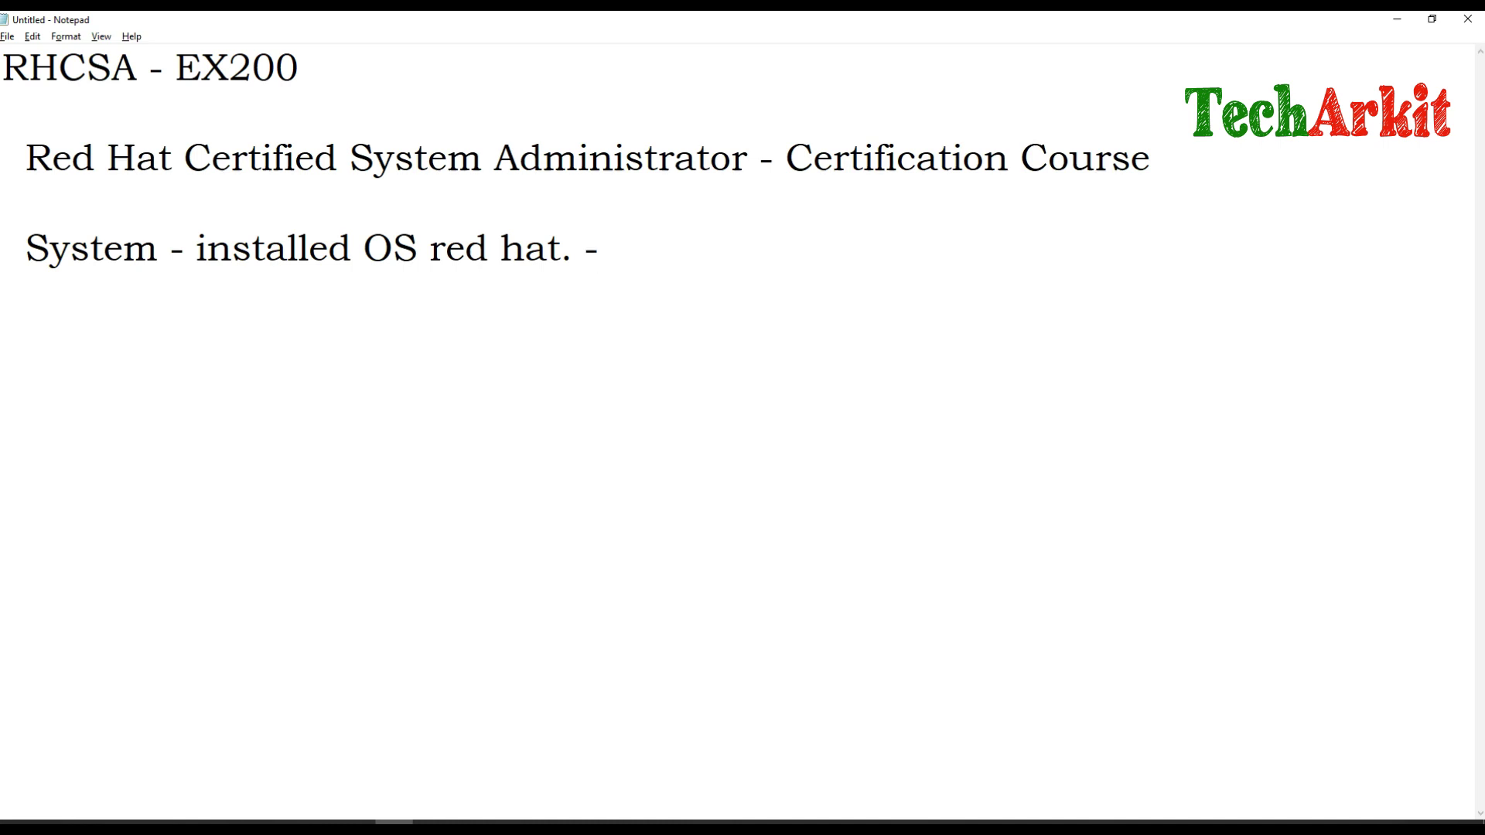